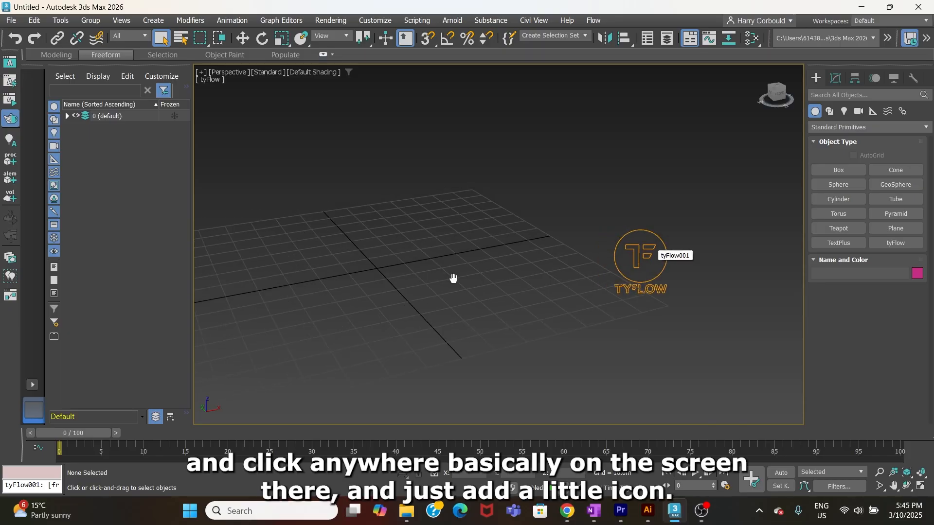
Step: Create a rectangular standard-primitive plane on the grid beside the tyFlow icon
scroll(547, 312, down, 3)
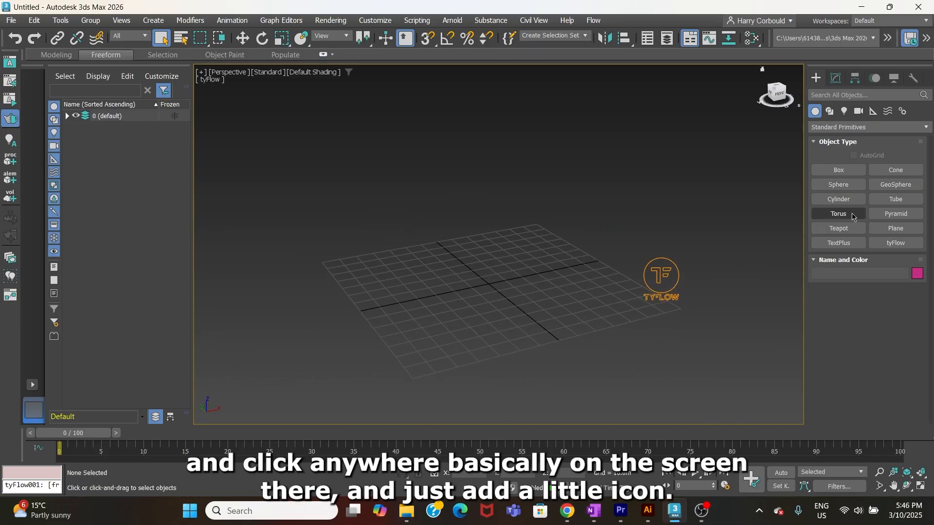
click(897, 228)
drag(452, 237, 630, 265)
right_click(596, 229)
scroll(583, 239, up, 2)
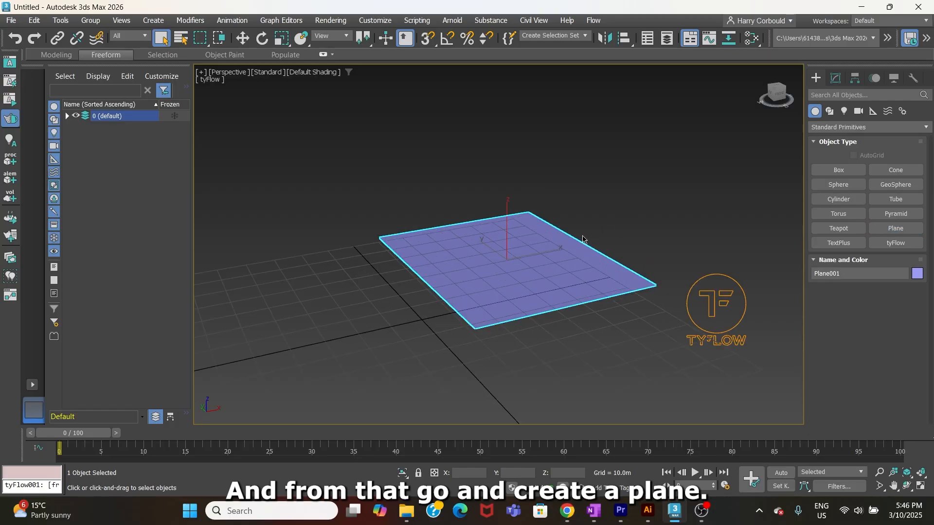
Step: Raise the plane to about 43 m above the grid, then deselect it
click(242, 38)
scroll(506, 228, down, 3)
drag(540, 221, 437, 181)
click(496, 265)
scroll(516, 258, up, 1)
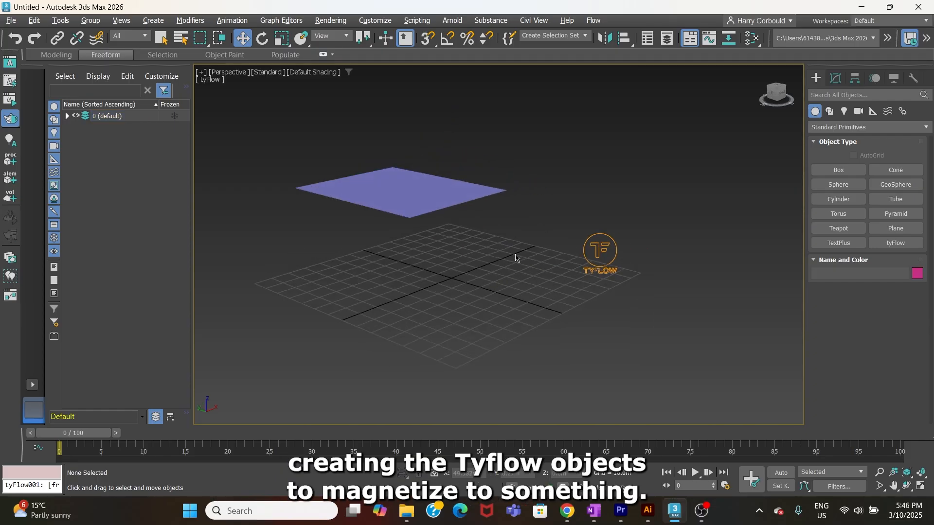
Step: Create a small upright cylinder with a radius of about 4.3 m on the grid below the plane to serve as the magnet
middle_drag(516, 258, 634, 269)
scroll(624, 271, up, 2)
scroll(637, 269, down, 2)
click(822, 201)
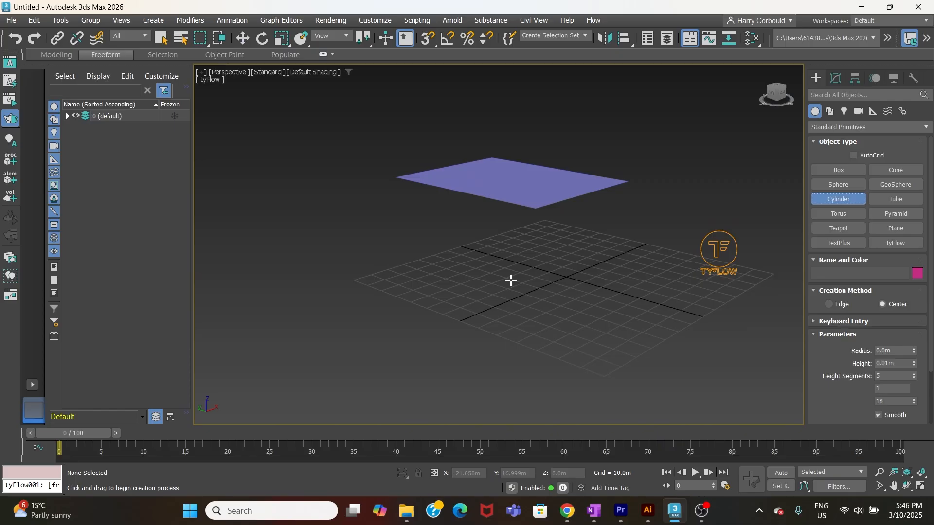
drag(491, 258, 503, 284)
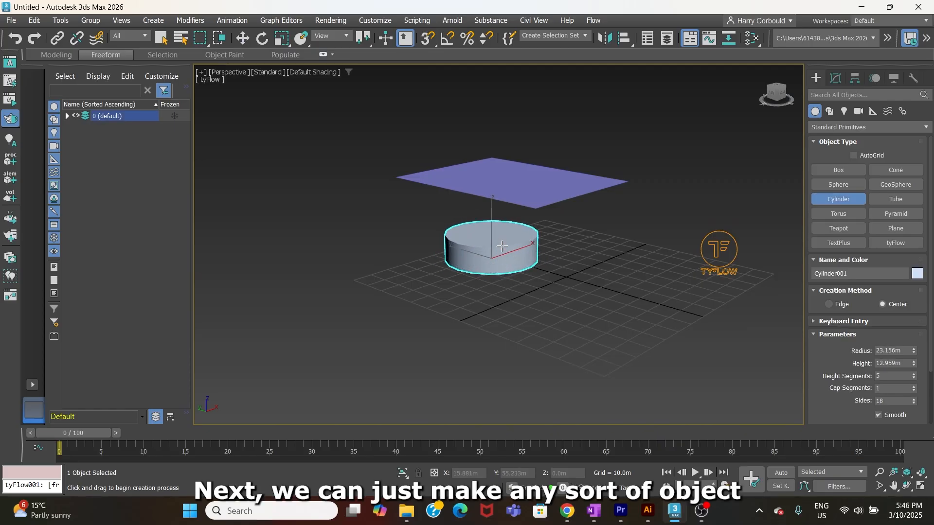
right_click(498, 276)
drag(506, 281, 506, 277)
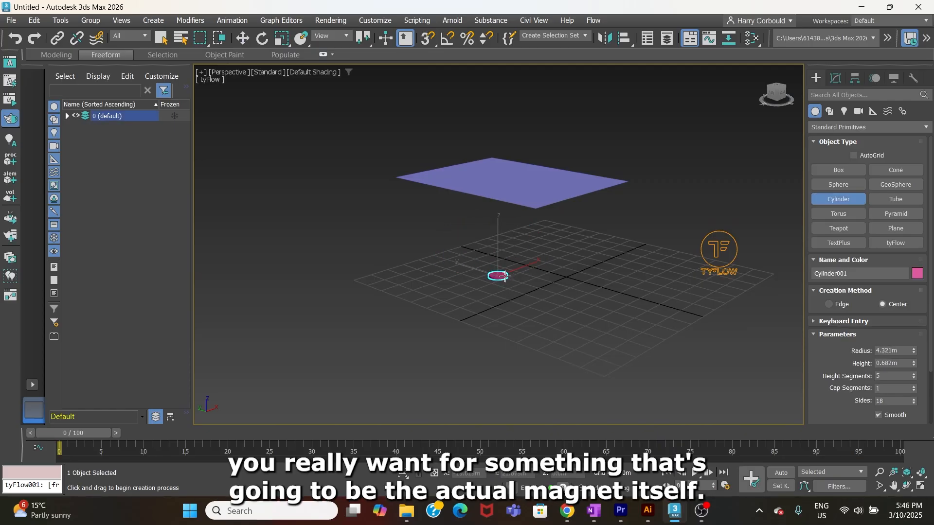
click(505, 256)
right_click(548, 267)
scroll(550, 267, up, 3)
click(549, 268)
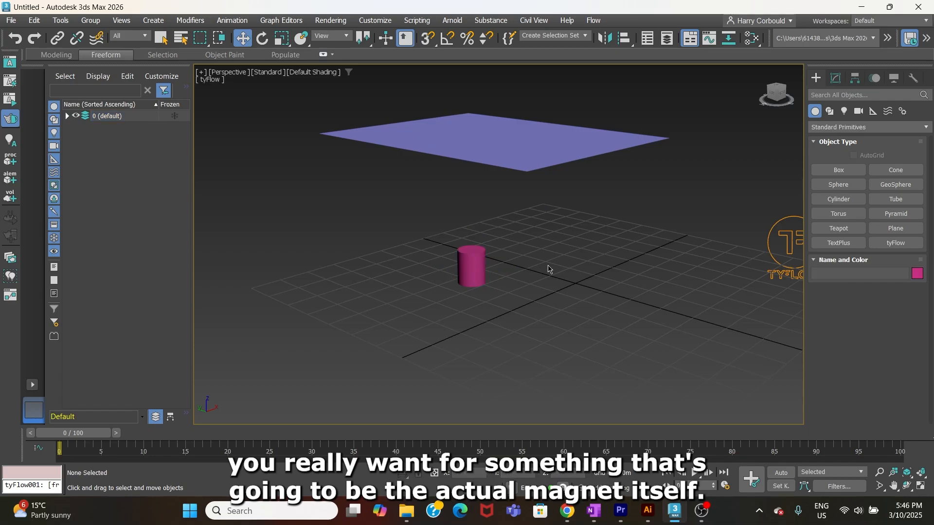
Step: Move the cylinder along X to about -6.5 m, towards the middle of the plane
scroll(548, 268, down, 4)
alt+middle_drag(534, 269, 494, 271)
scroll(493, 270, up, 3)
click(480, 267)
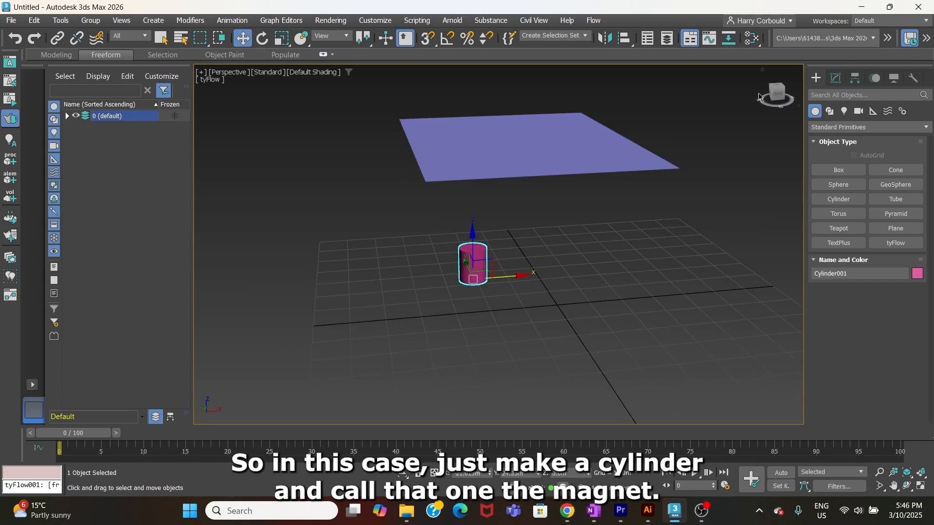
click(781, 86)
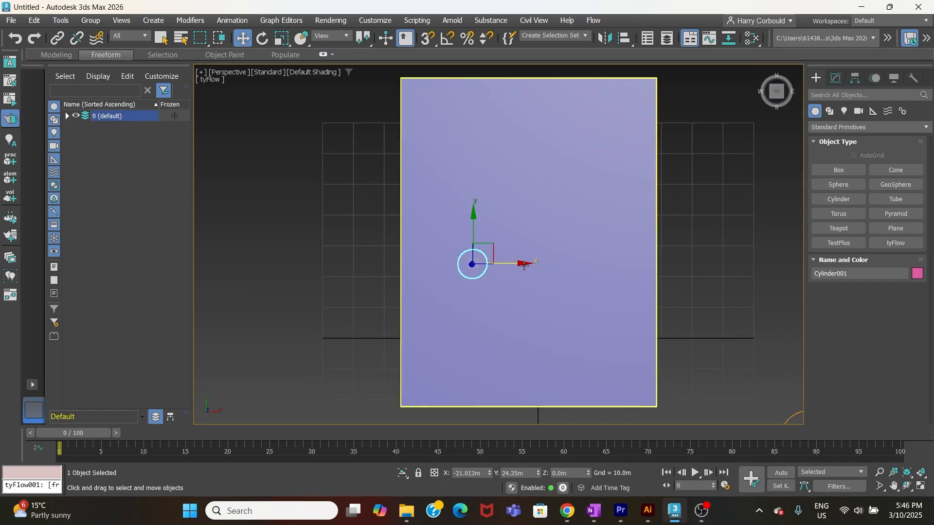
click(549, 217)
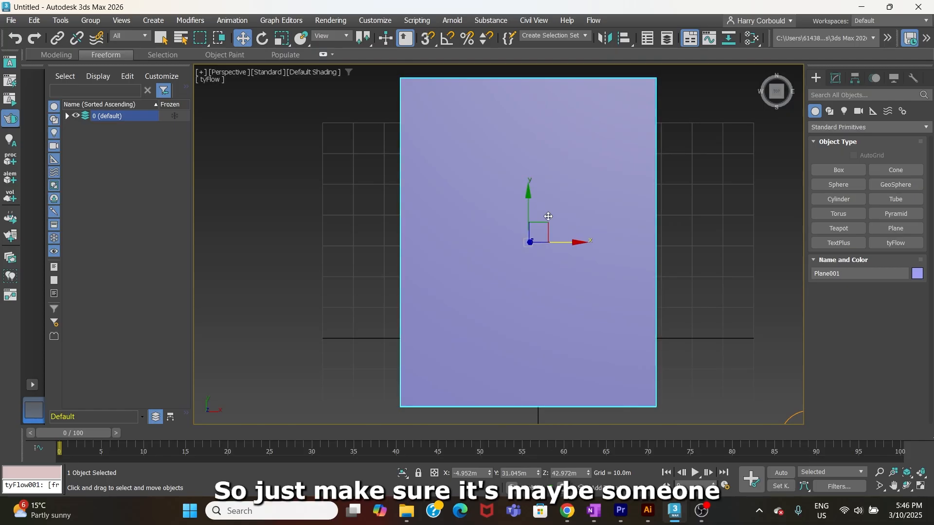
alt+middle_drag(644, 265, 648, 207)
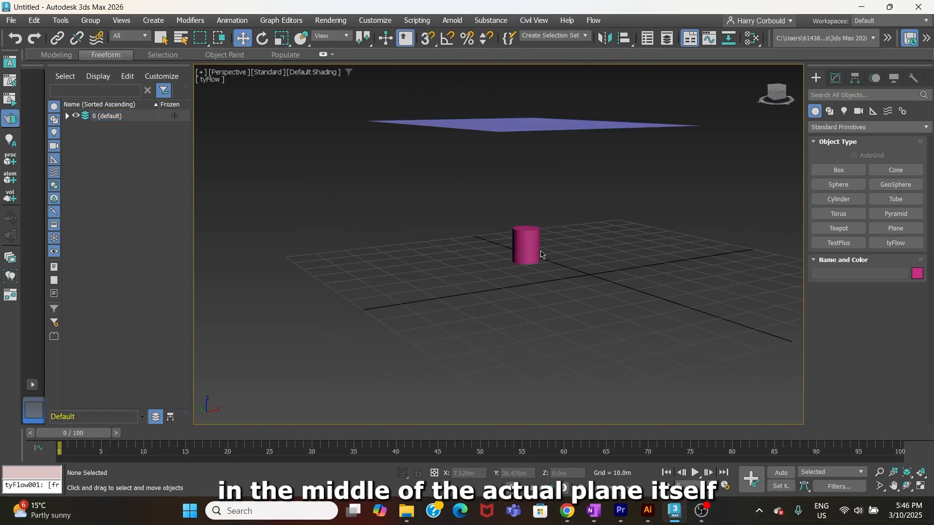
Step: Align the cylinder with the plane's centre along both Y and X, working from the top view
click(537, 252)
alt+middle_drag(726, 144, 705, 187)
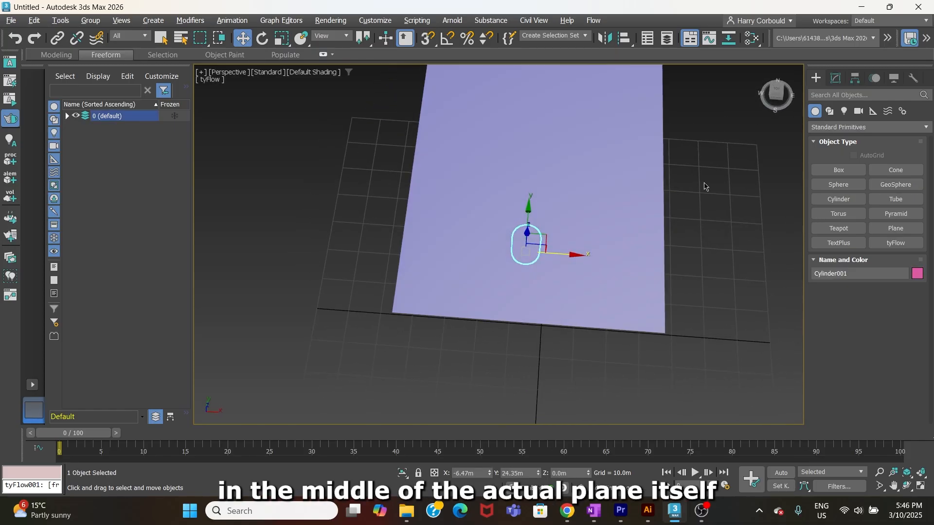
click(778, 91)
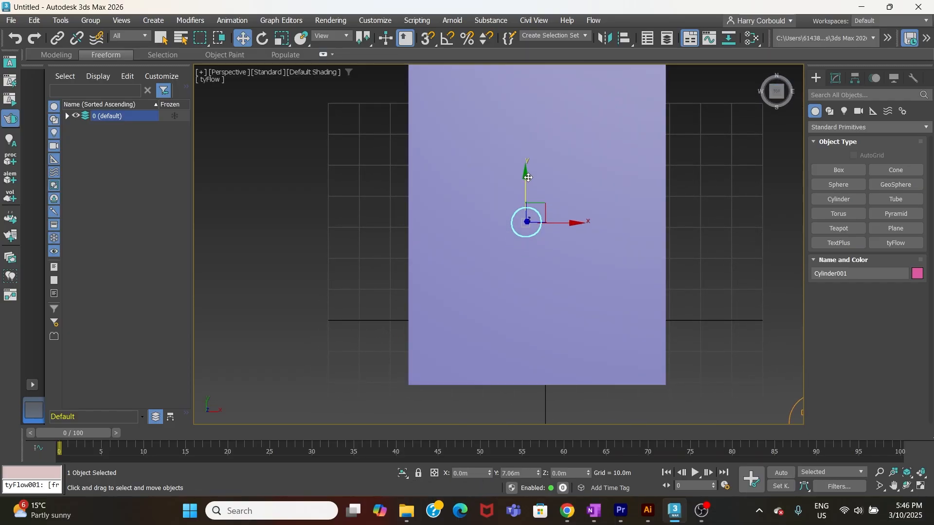
scroll(594, 180, down, 2)
drag(591, 211, 599, 212)
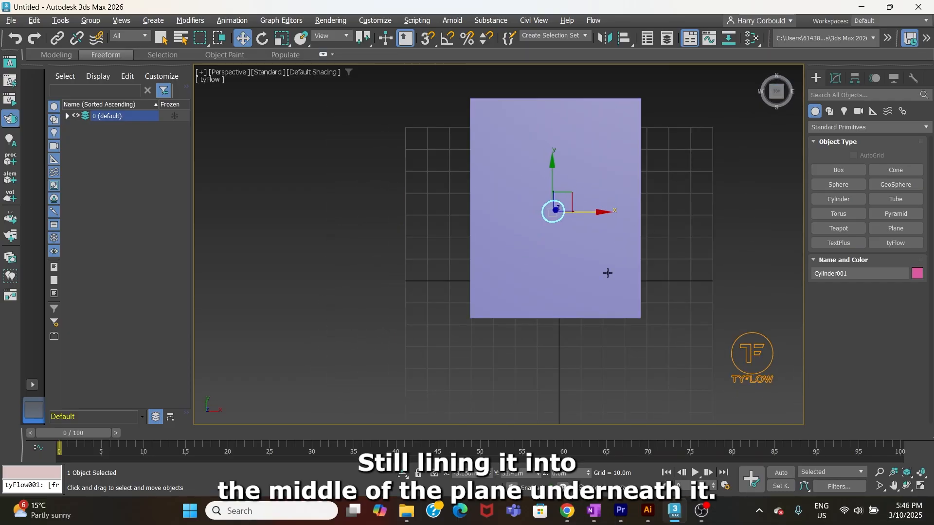
Step: Open the tyFlow object's editor and create a new event with a Birth operator on its canvas
alt+middle_drag(607, 273, 740, 232)
click(620, 222)
click(749, 231)
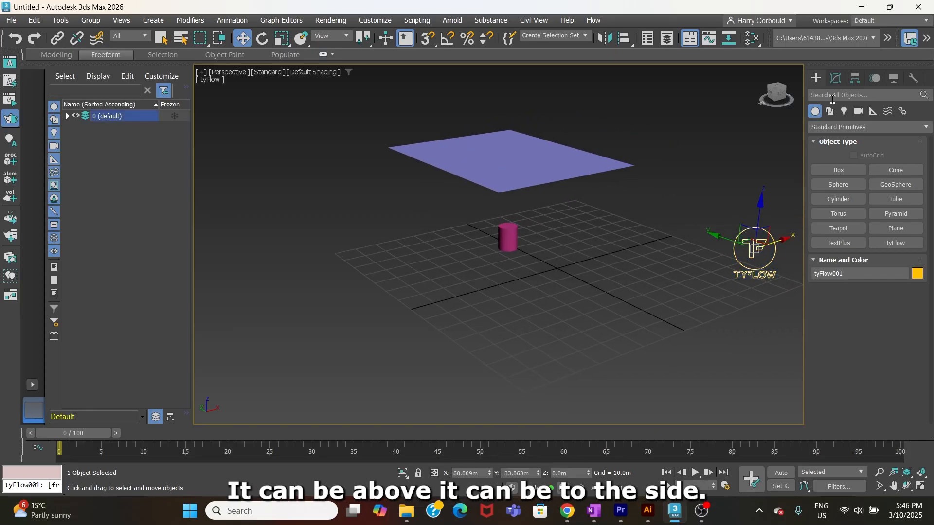
click(837, 78)
click(843, 253)
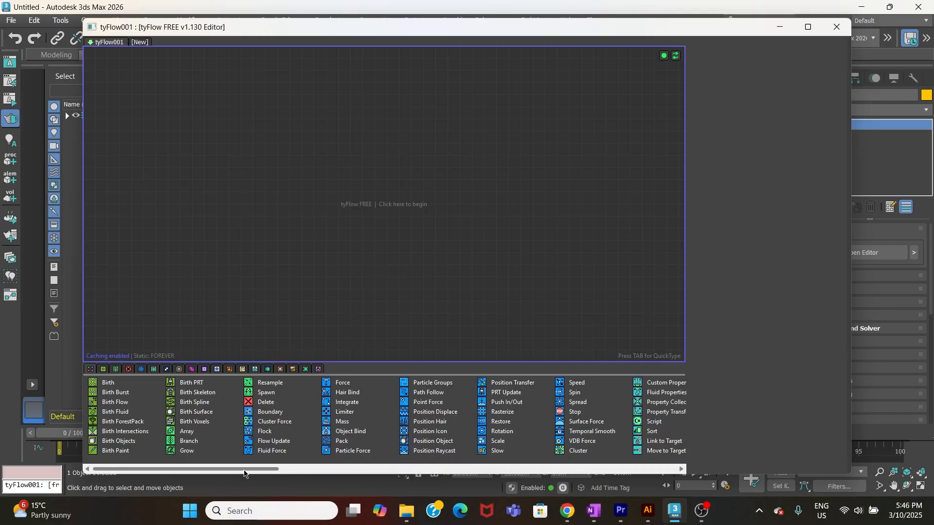
drag(93, 383, 95, 381)
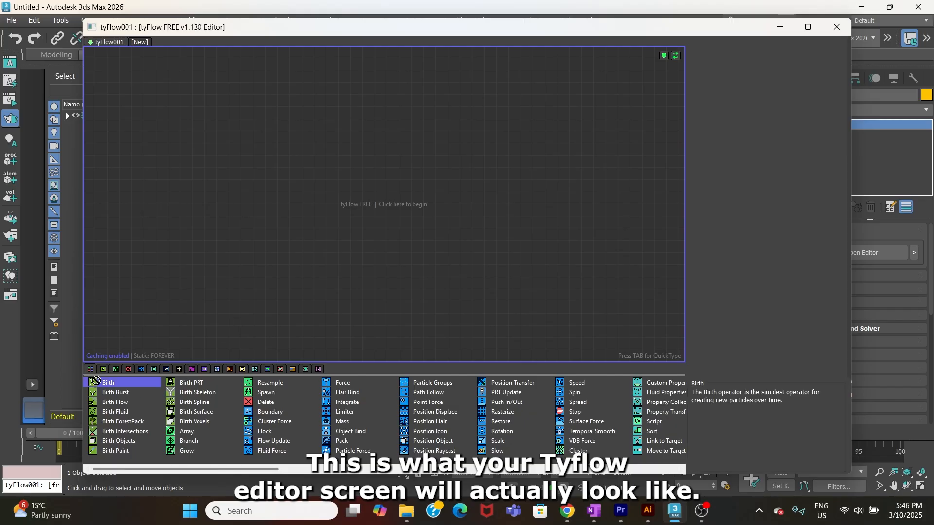
drag(177, 297, 235, 229)
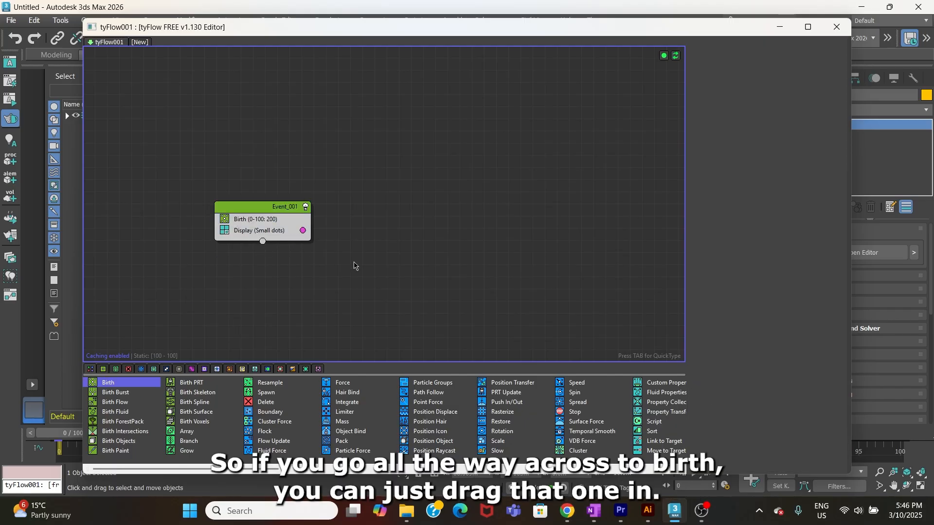
Step: Add a Position Object operator to the event below Birth and delete the leftover second event
key(Tab)
text(positio)
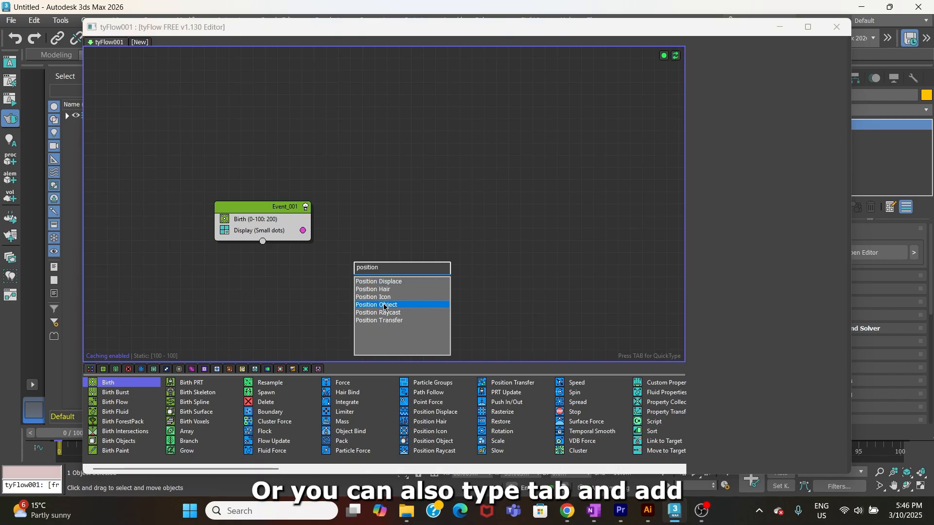
click(384, 305)
drag(391, 275, 252, 225)
drag(377, 261, 463, 267)
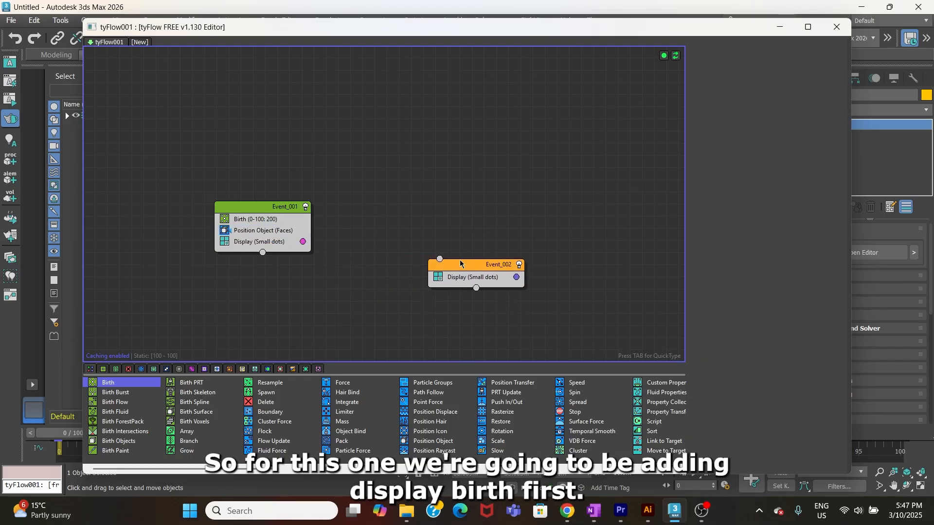
click(460, 263)
key(Delete)
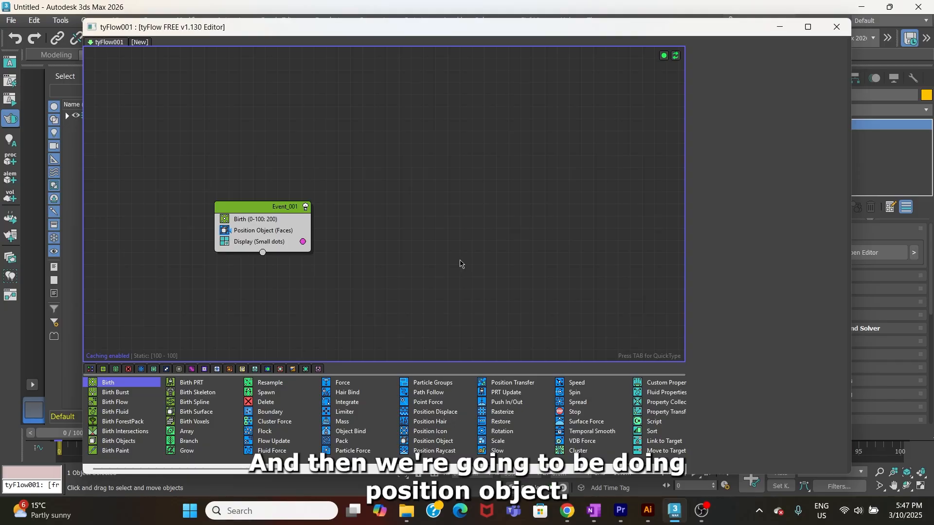
Step: Add a Shape operator to the event below Position Object and delete the leftover display-only event
key(Tab)
text(sha)
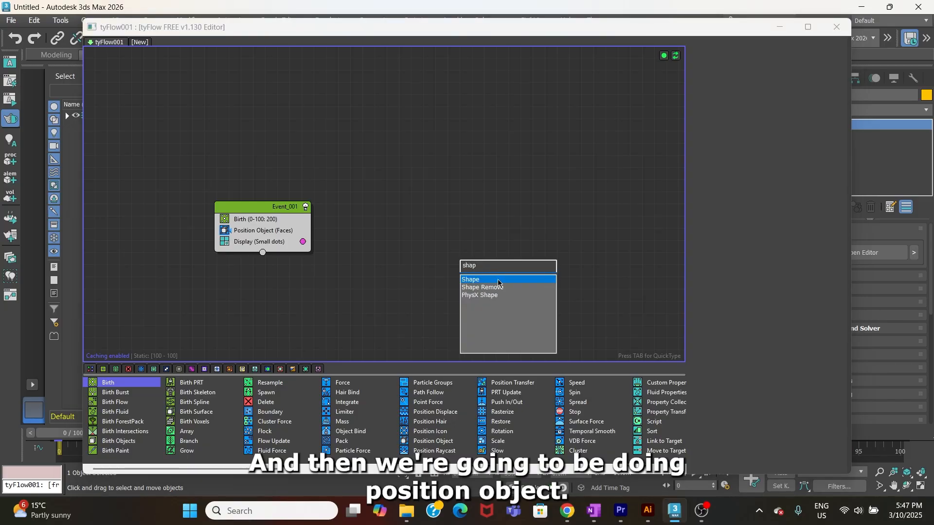
click(498, 280)
drag(457, 271, 228, 236)
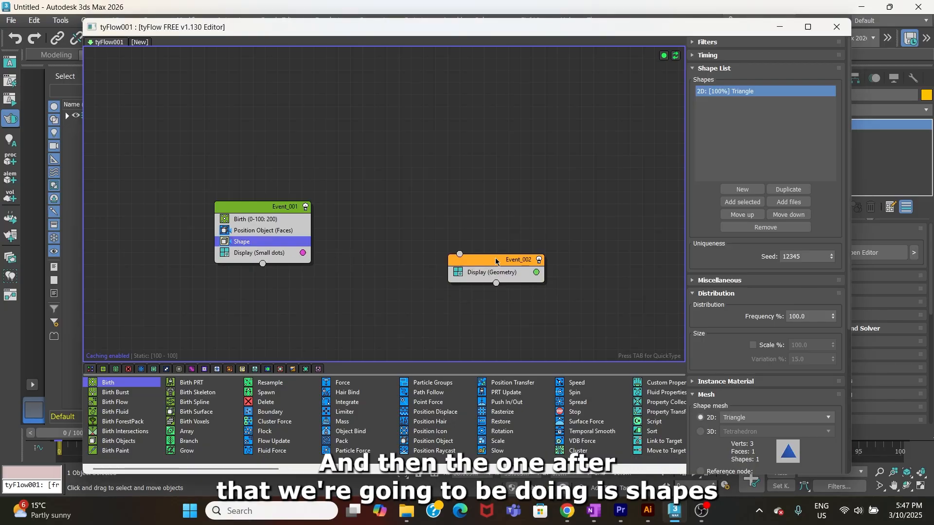
click(495, 260)
key(Delete)
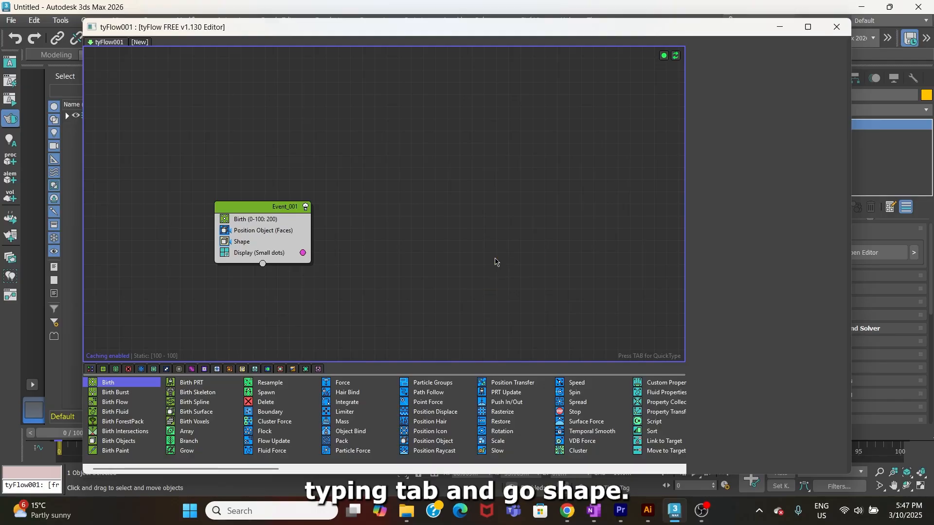
Step: Add a Find Target operator to the event below Shape and remove the extra event left behind
key(Tab)
text(find)
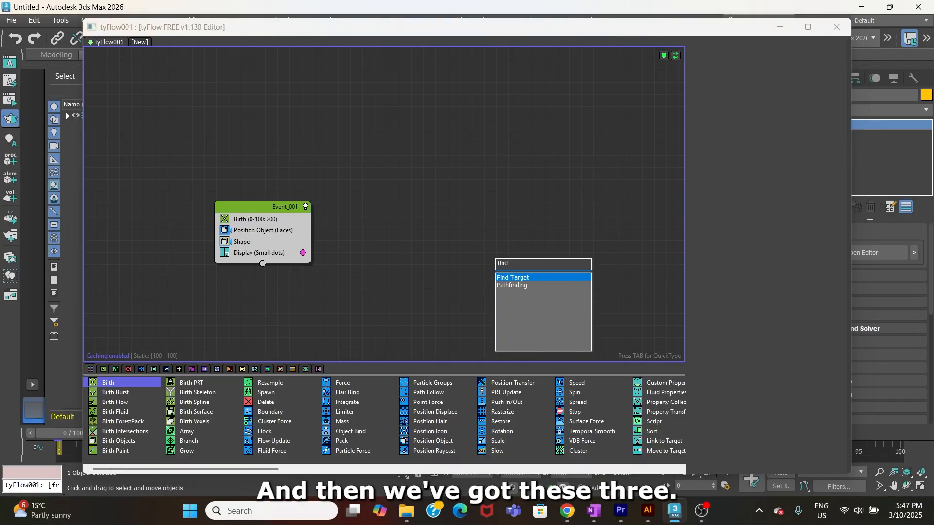
click(516, 276)
drag(517, 271, 236, 248)
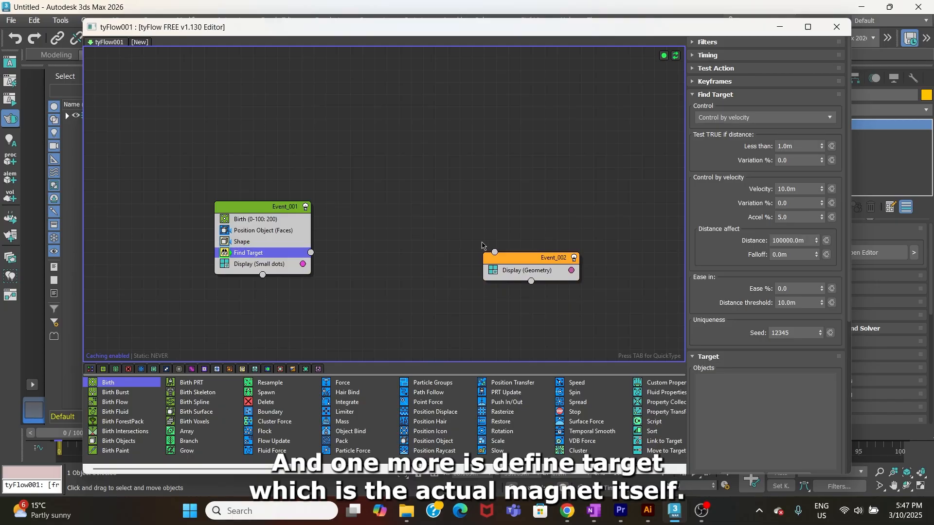
click(550, 261)
key(Delete)
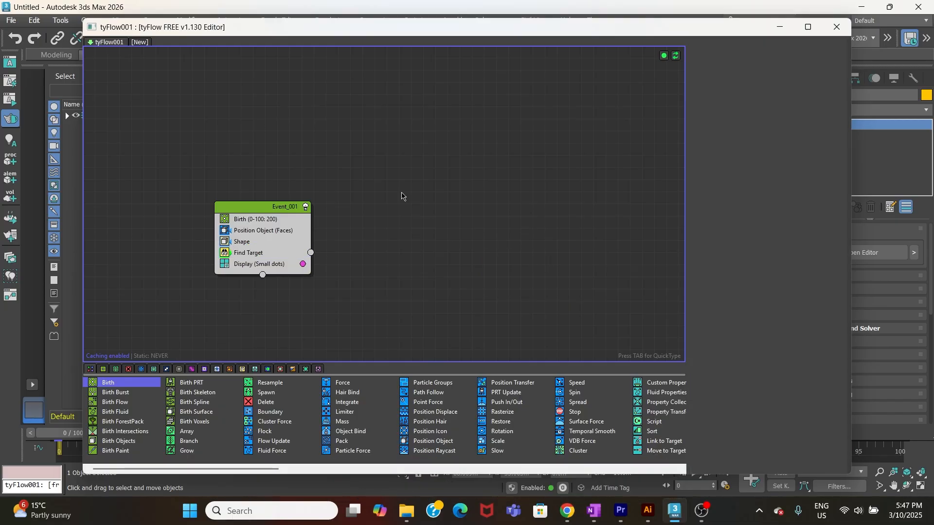
Step: Narrow the tyFlow editor to uncover the viewport and pick the plane as the Position Object operator's source object
click(272, 219)
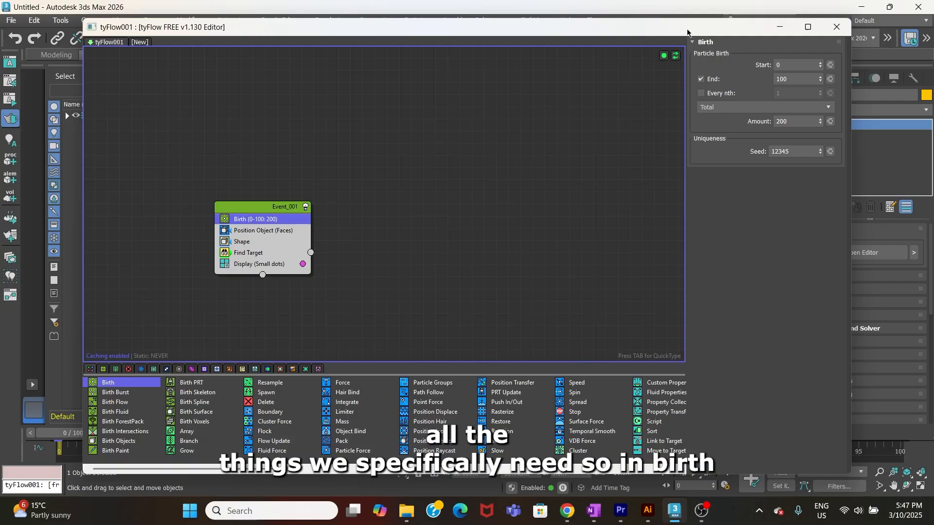
drag(688, 32, 654, 38)
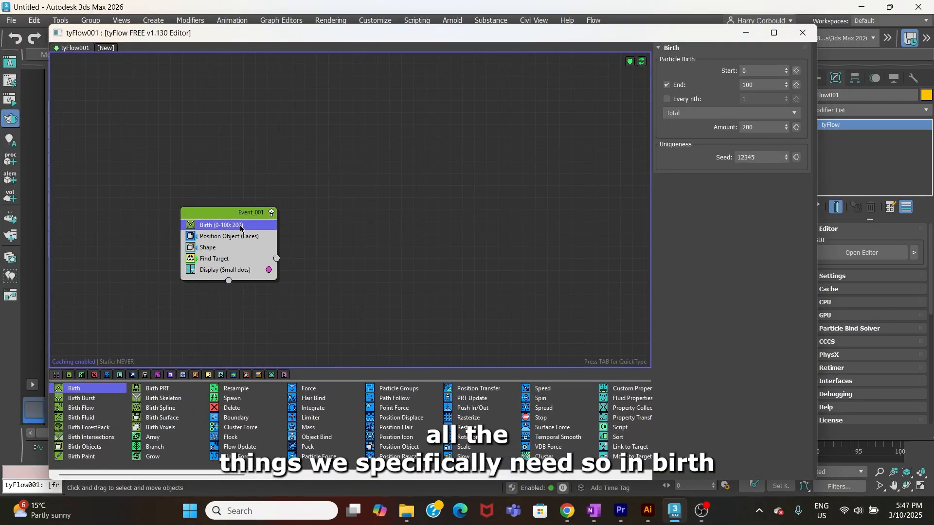
click(270, 233)
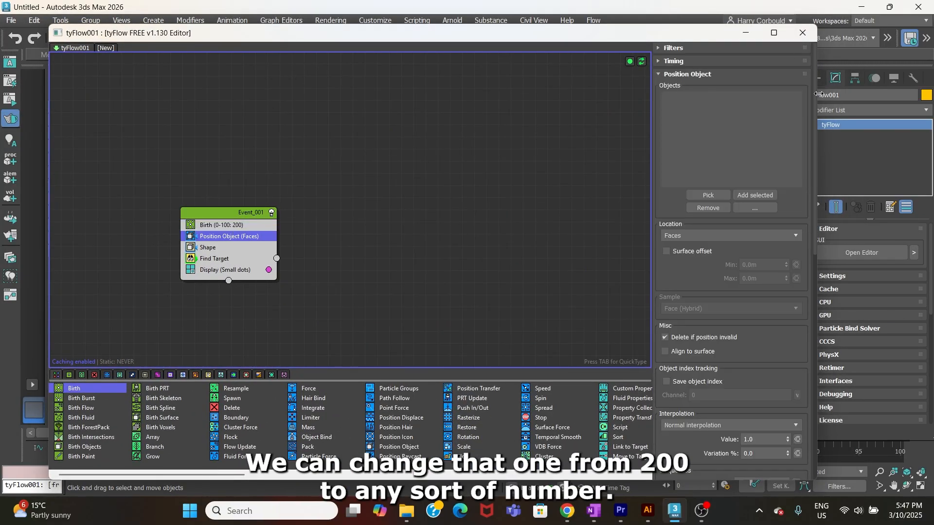
drag(819, 94, 498, 94)
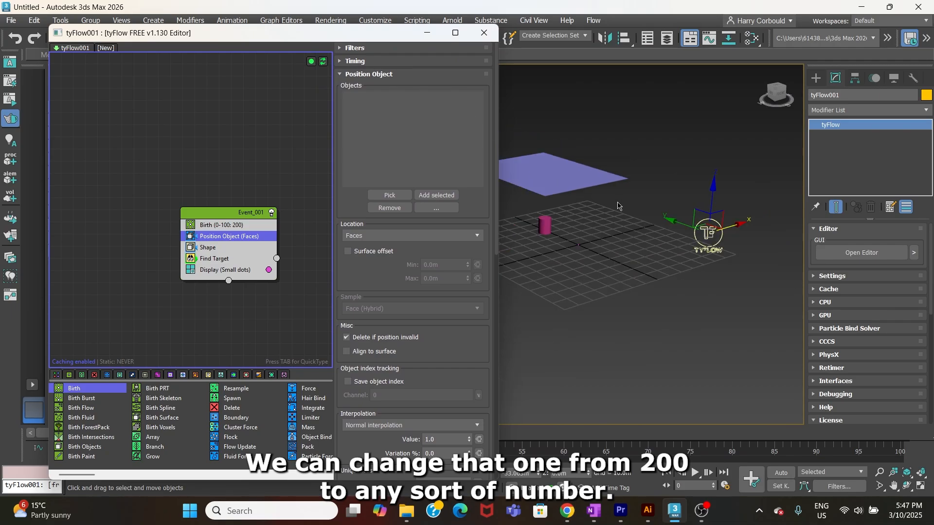
scroll(678, 236, up, 3)
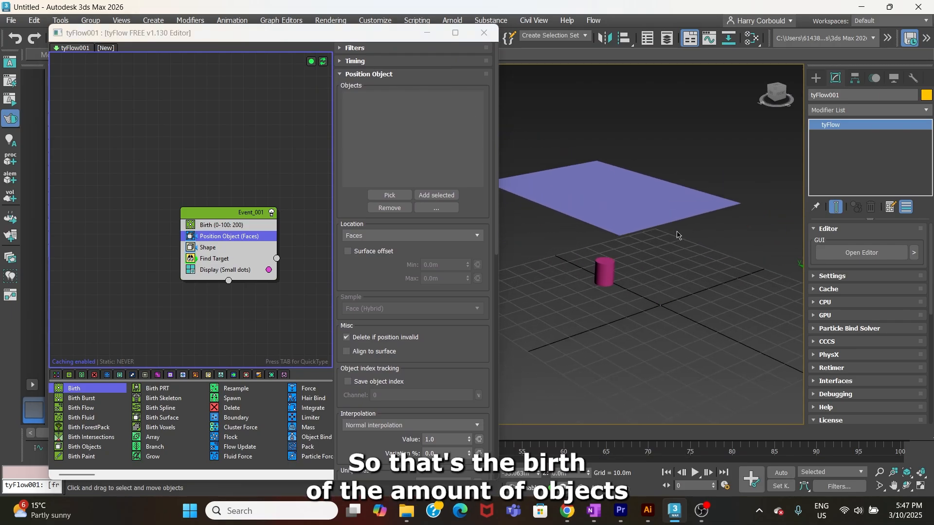
click(397, 196)
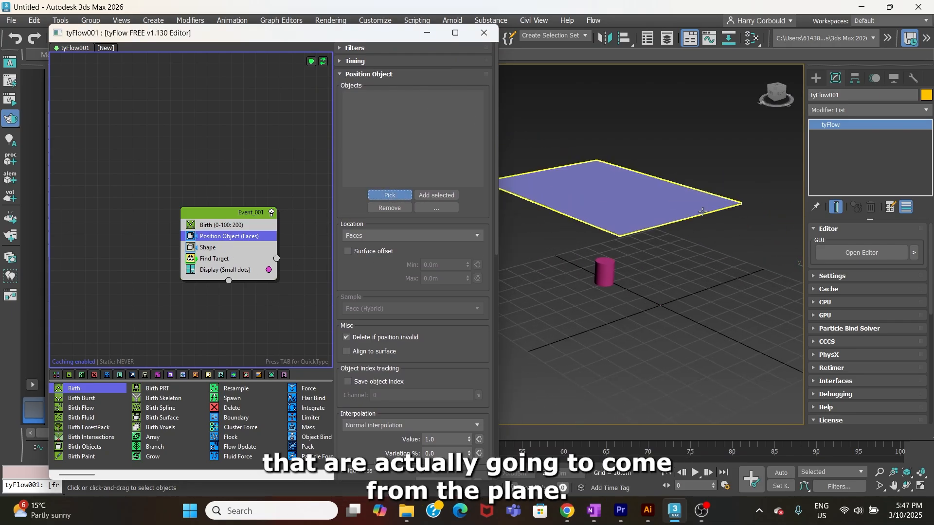
click(702, 211)
Step: Open the Shape operator's settings and shorten the tyFlow editor to uncover the timeline, scrubbing to frame 33
click(217, 248)
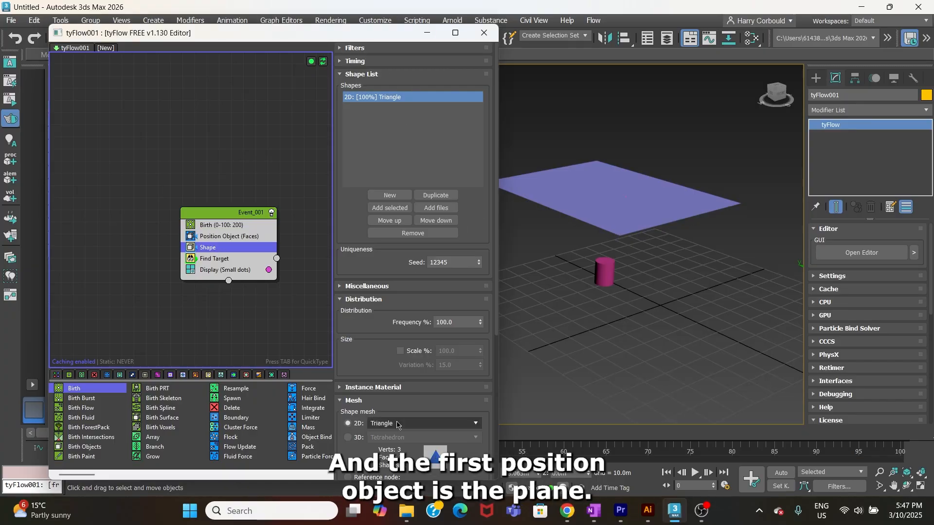
drag(331, 33, 332, 17)
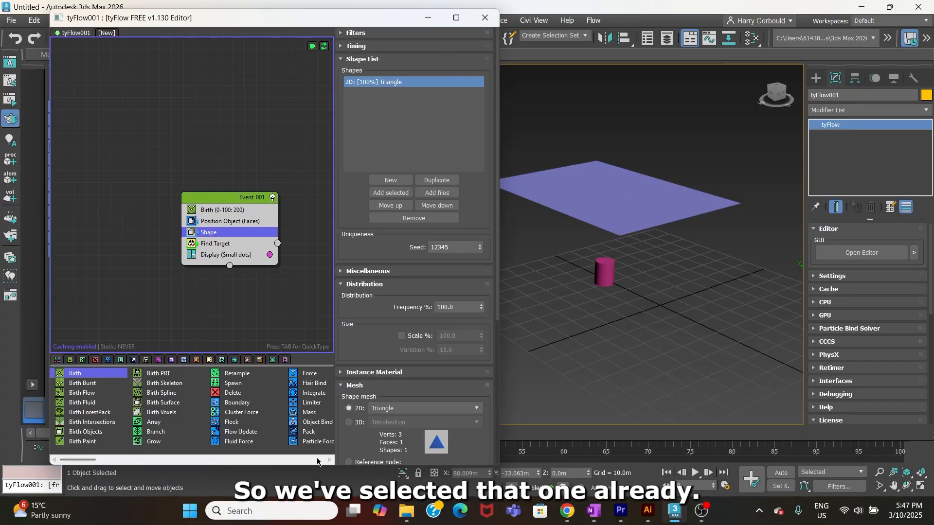
drag(314, 466, 315, 387)
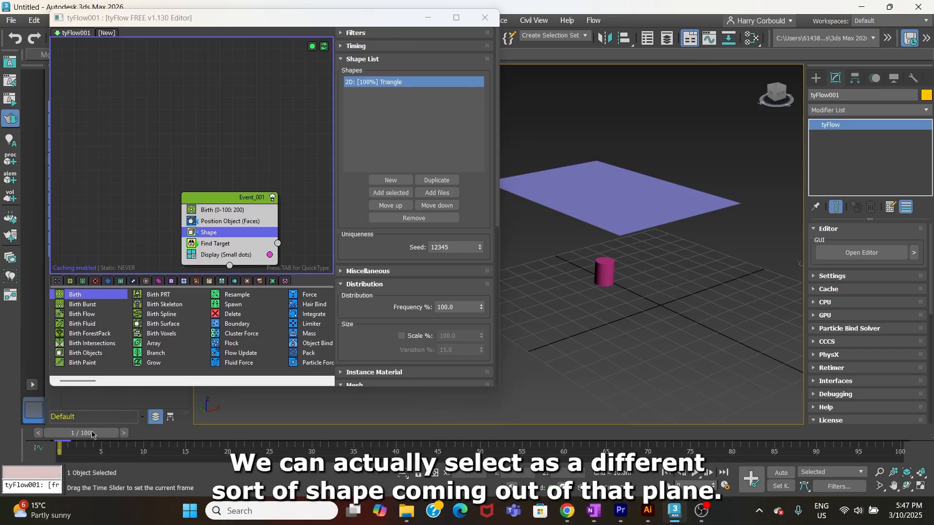
drag(285, 430, 370, 428)
scroll(635, 178, up, 5)
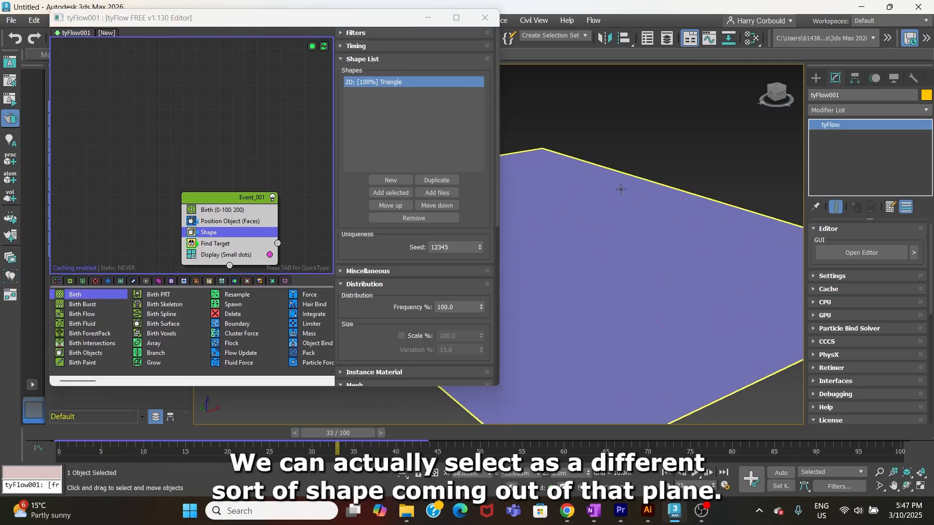
scroll(657, 174, down, 2)
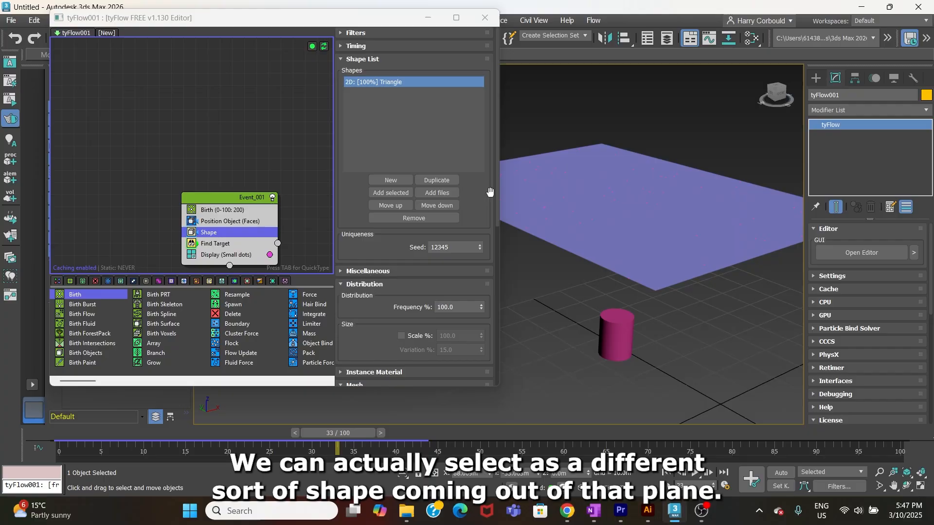
Step: Set the Shape operator's mesh to the 3D Sphere (MidRes) and scrub back to frame 8 to check the particles
scroll(366, 230, down, 6)
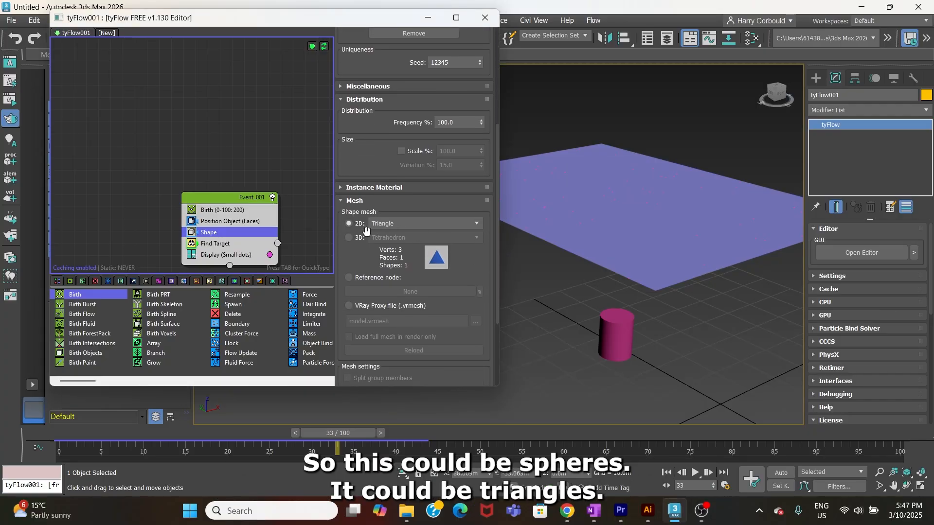
click(349, 237)
click(422, 237)
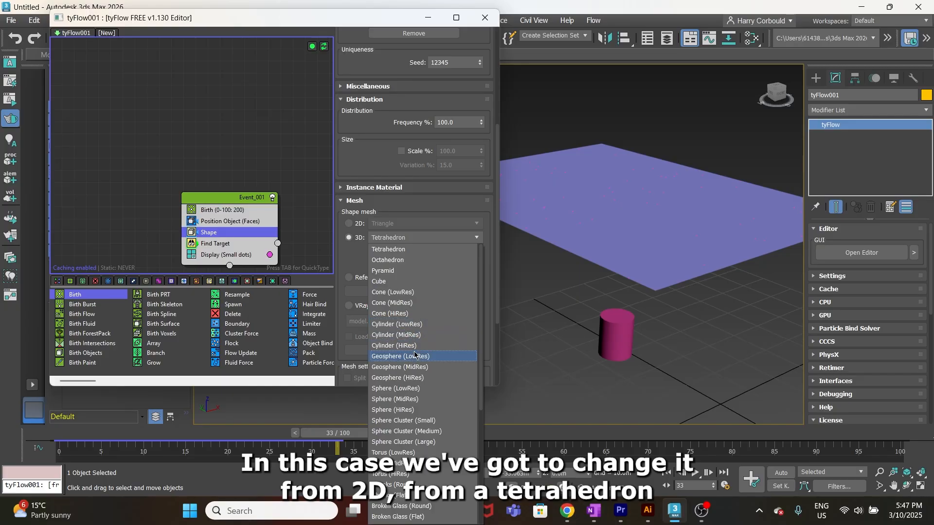
click(415, 400)
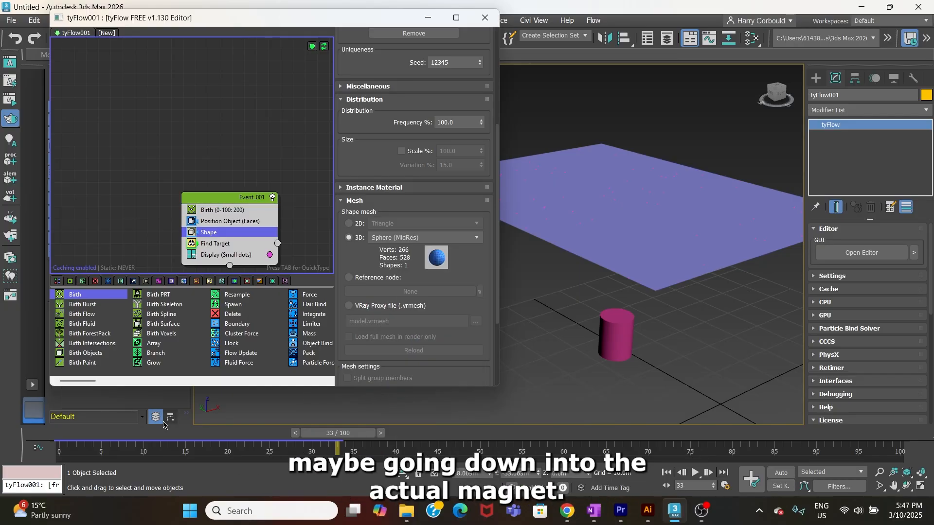
drag(328, 434, 125, 450)
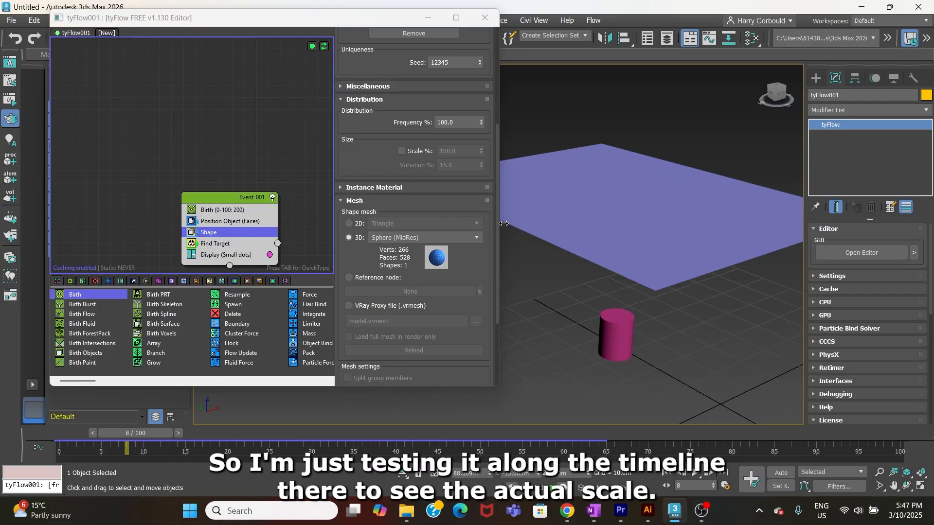
Step: Enable the Shape operator's size scaling and set it to 30%, checking the particles at frame 31
drag(497, 222, 514, 187)
click(401, 207)
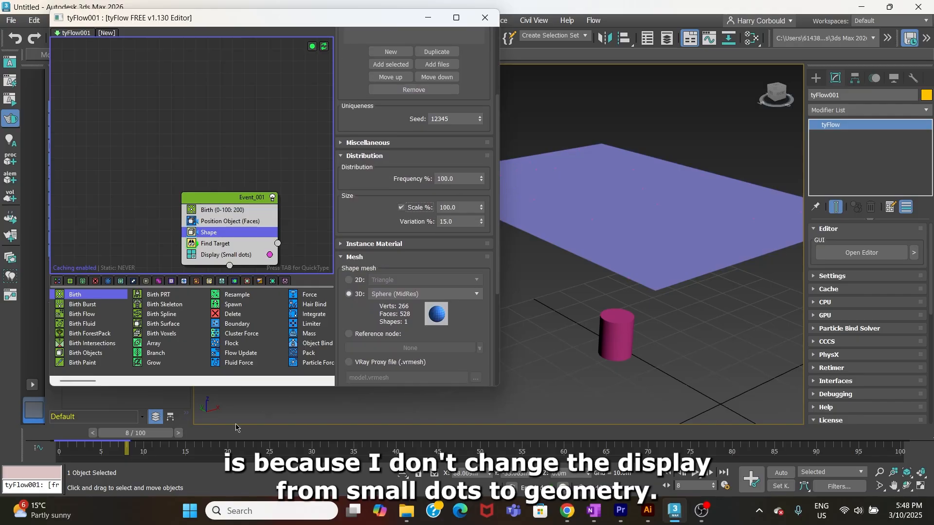
drag(143, 440, 328, 438)
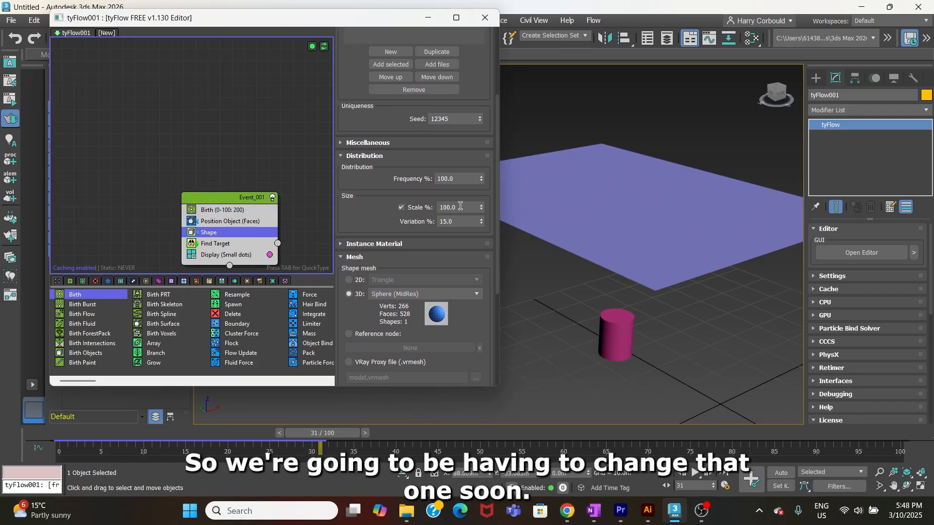
text(30)
key(Return)
Step: Try a size scale of 300% on the Shape operator, inspect the plane, and return to frame 0
scroll(411, 209, down, 2)
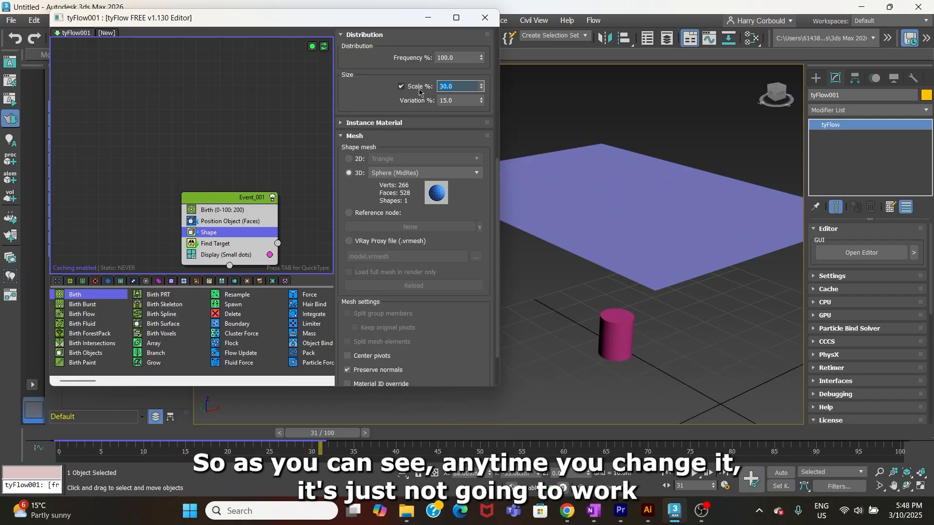
text(300)
scroll(638, 209, up, 4)
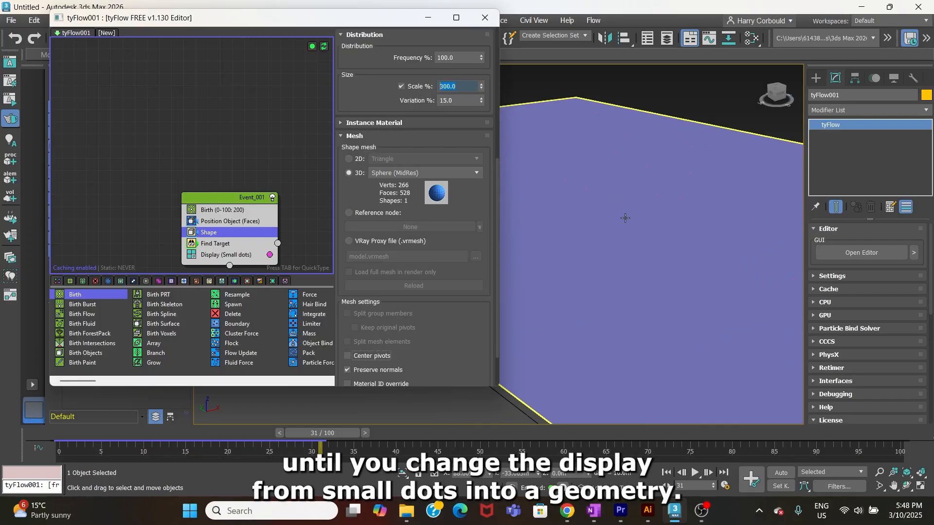
scroll(625, 217, down, 2)
drag(313, 434, 59, 433)
Step: Set the Shape operator's size scale to 100% and change its 3D mesh to Sphere (HiRes)
click(403, 88)
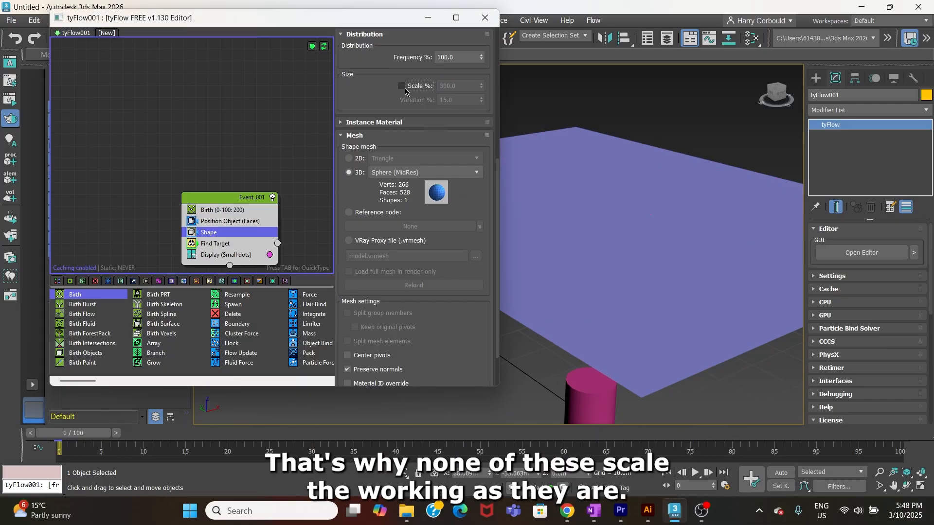
click(403, 88)
text(10)
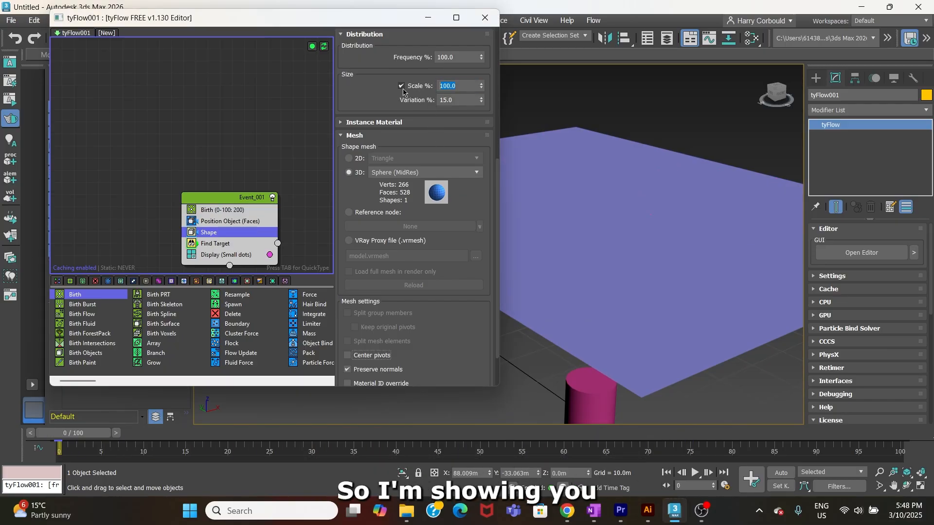
click(423, 171)
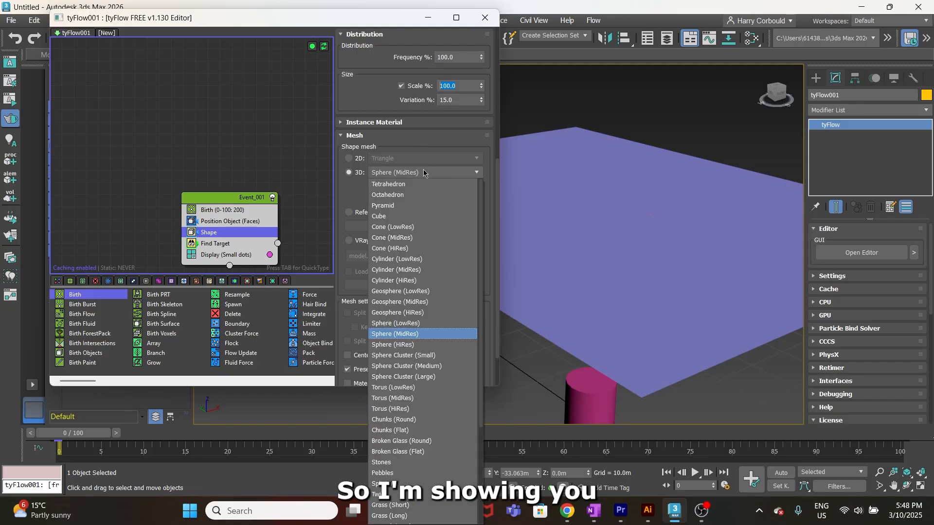
click(409, 343)
scroll(619, 239, down, 5)
middle_drag(619, 239, 641, 244)
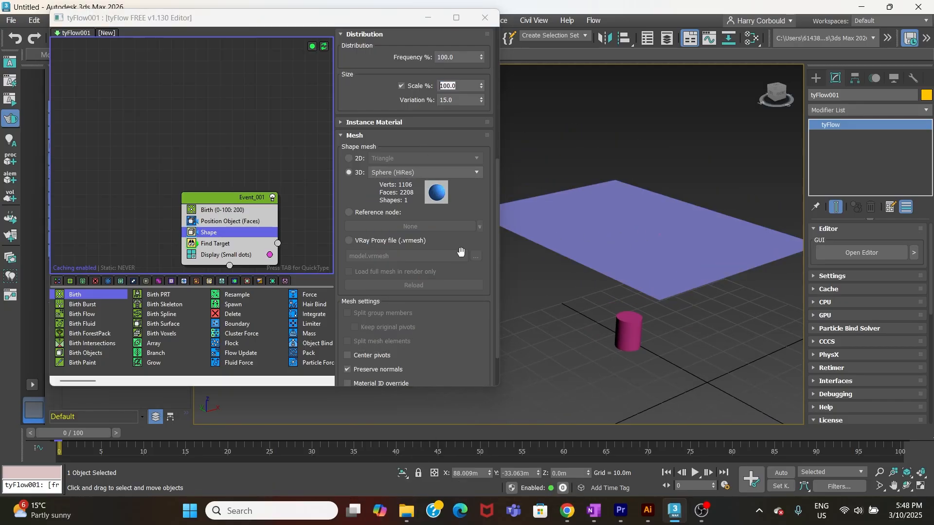
Step: Set the Birth operator's particle amount to 500 and scrub to frame 58 to inspect the particles on the plane
drag(227, 197, 223, 184)
click(219, 197)
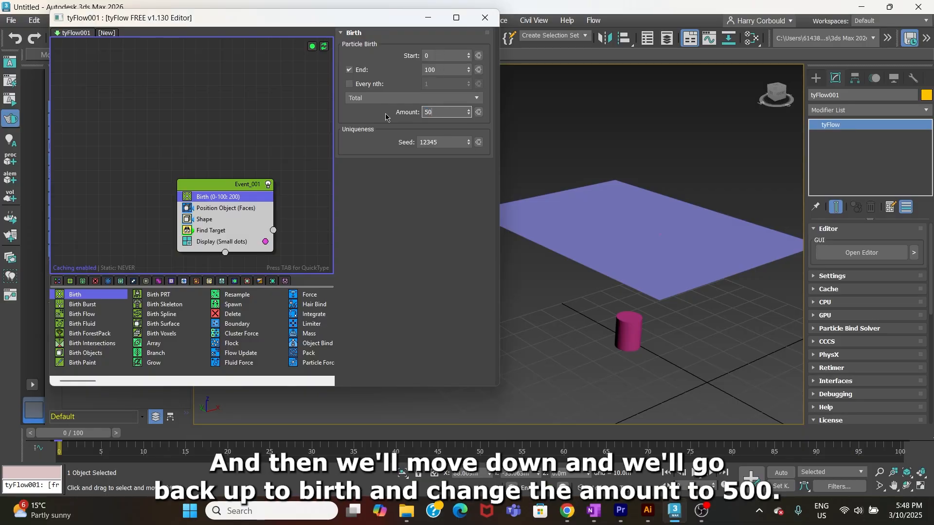
drag(102, 436, 556, 450)
scroll(655, 303, up, 4)
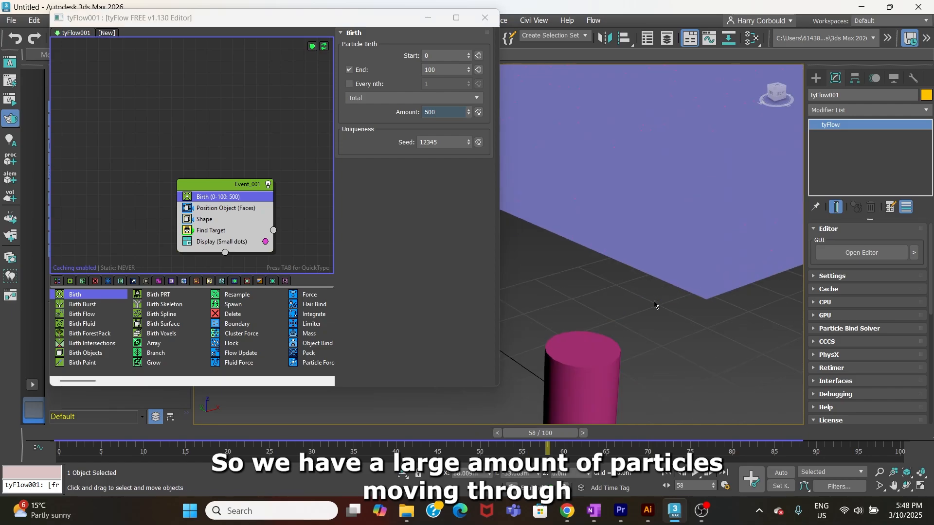
scroll(655, 304, down, 7)
mouse_move(655, 304)
alt+middle_down()
mouse_move(655, 270)
mouse_move(649, 291)
alt+middle_up()
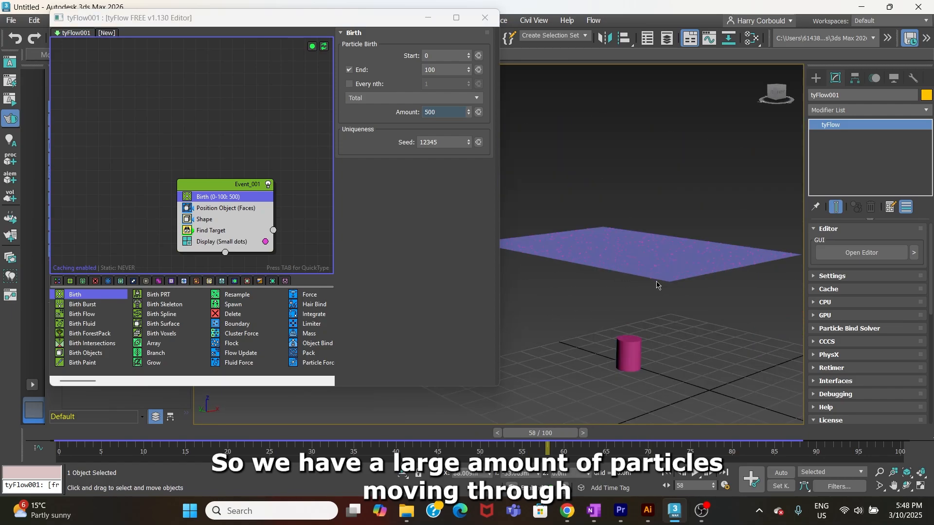
click(647, 322)
Step: Pick the cylinder as the Find Target operator's target object and scrub back to frame 0 to check the motion
click(185, 232)
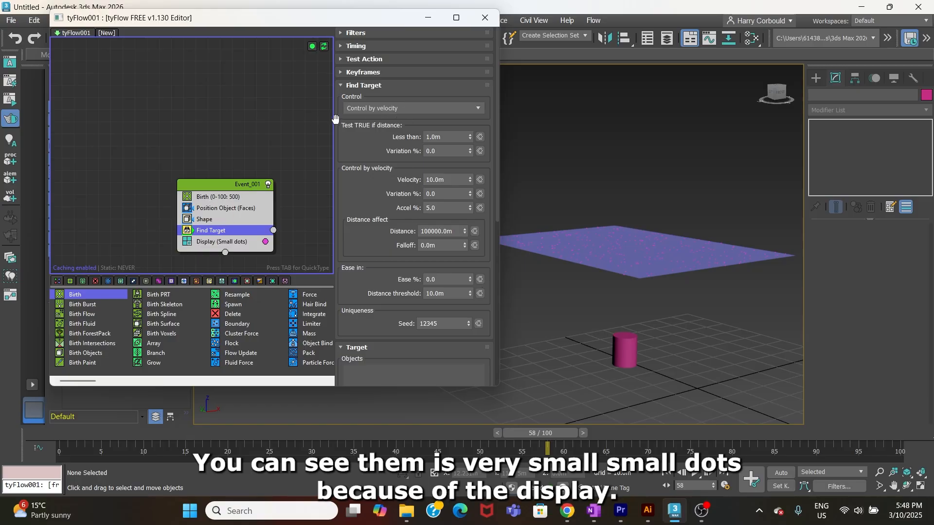
drag(496, 112, 493, 204)
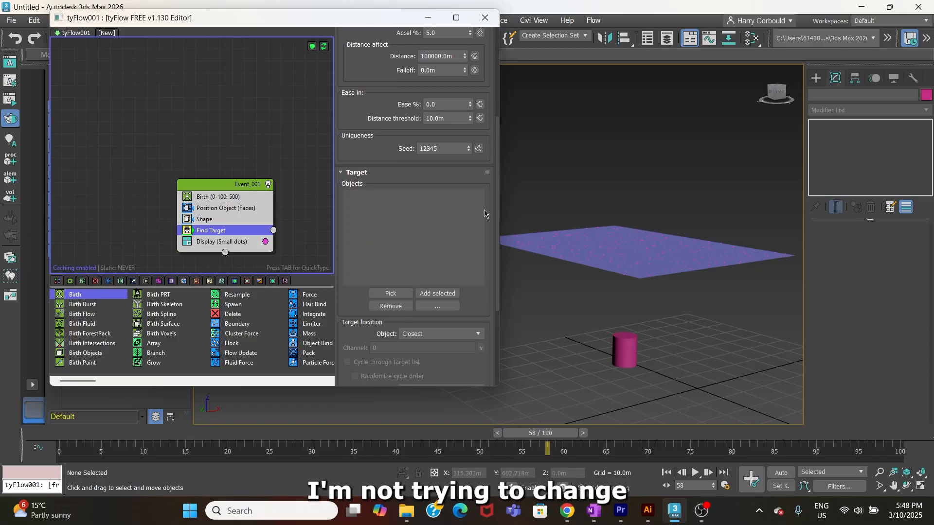
click(391, 294)
click(617, 337)
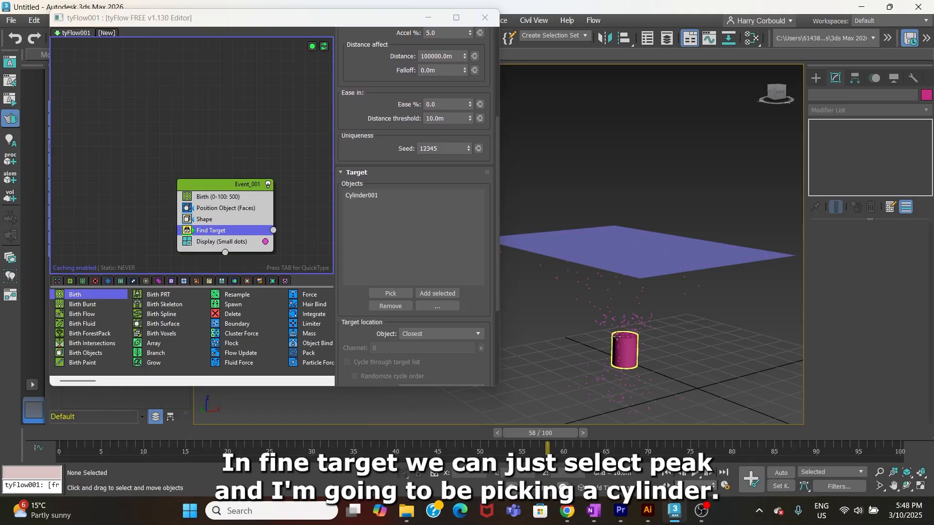
drag(539, 441, 65, 453)
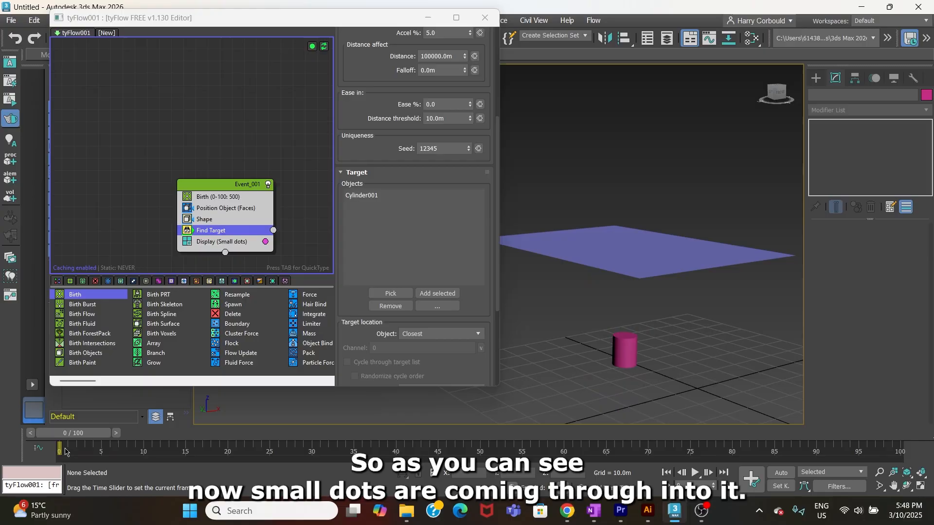
Step: Change the Display operator's mode to Geometry and scrub the timeline to preview the particles
click(237, 242)
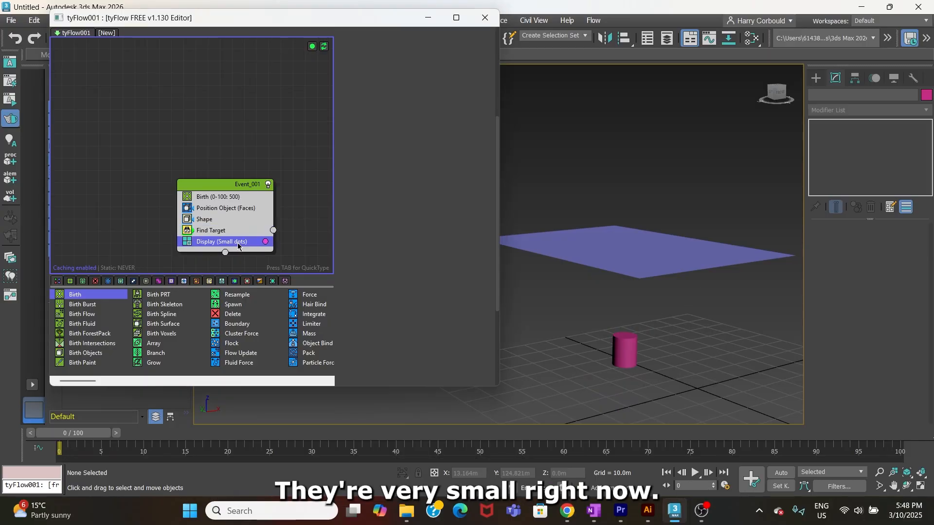
scroll(439, 194, up, 6)
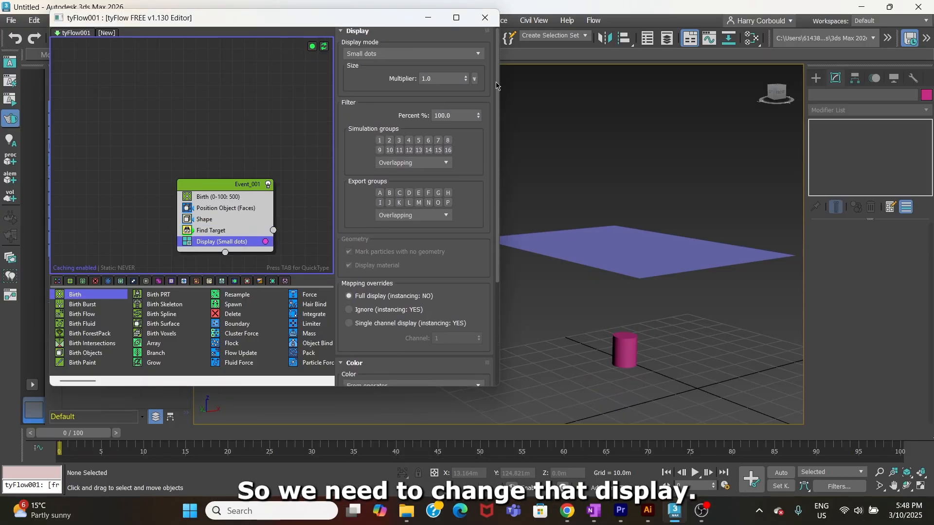
click(476, 55)
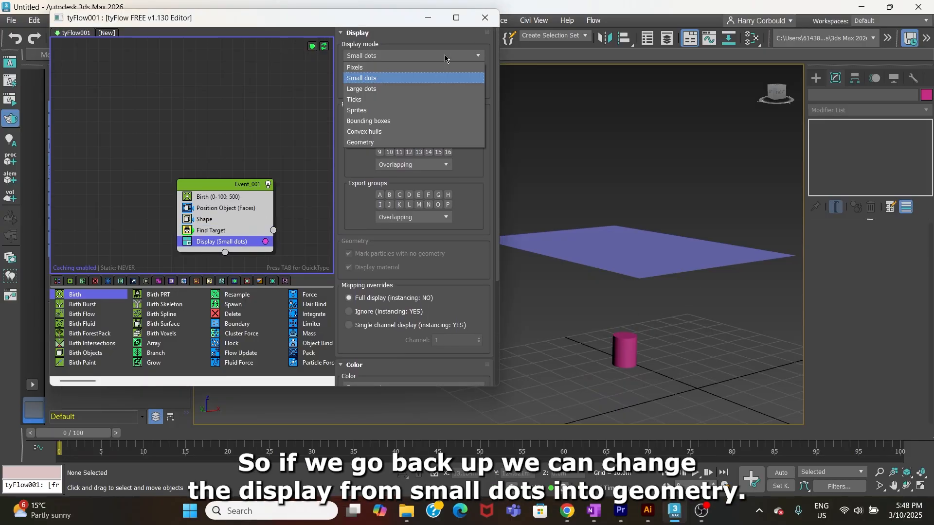
click(361, 143)
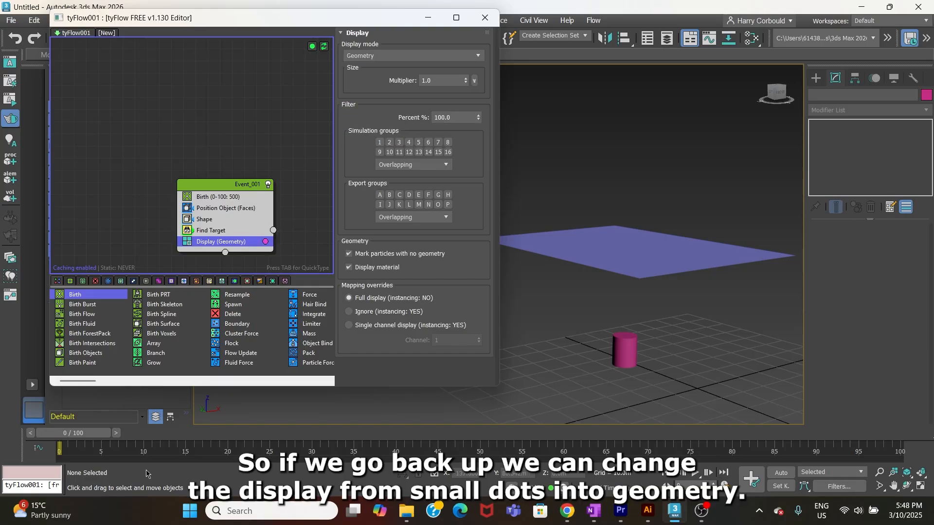
mouse_move(80, 437)
mouse_down()
mouse_move(457, 436)
mouse_move(601, 447)
mouse_move(90, 451)
mouse_up()
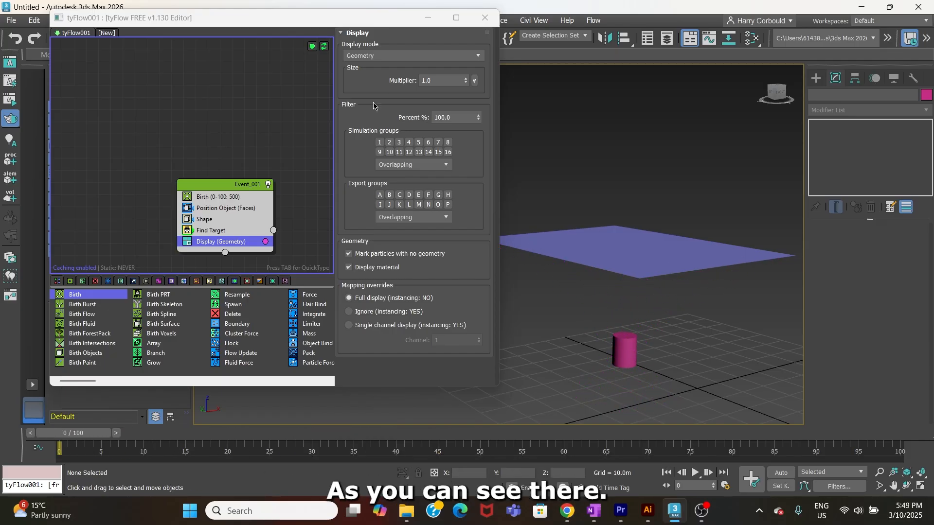
Step: Minimize the tyFlow editor to uncover the whole viewport and adjust the view of the plane and cylinder
click(428, 18)
click(649, 240)
key(z)
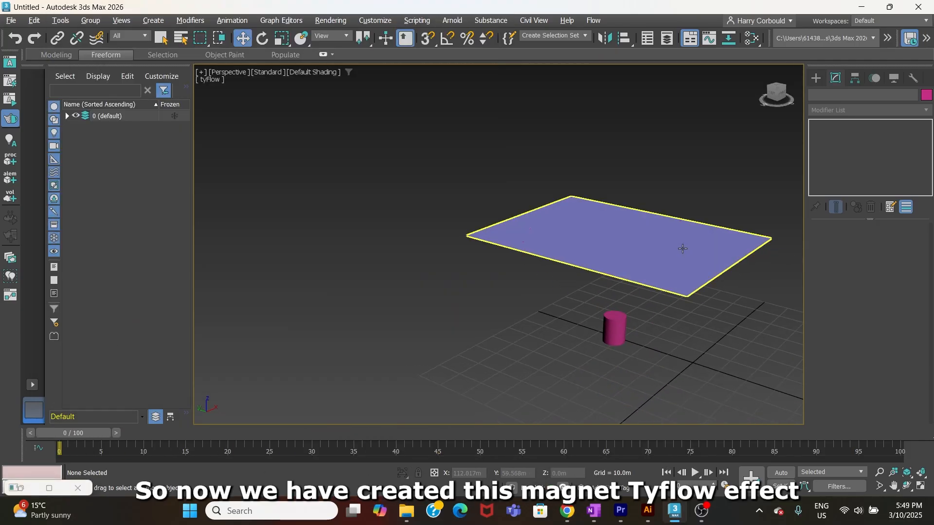